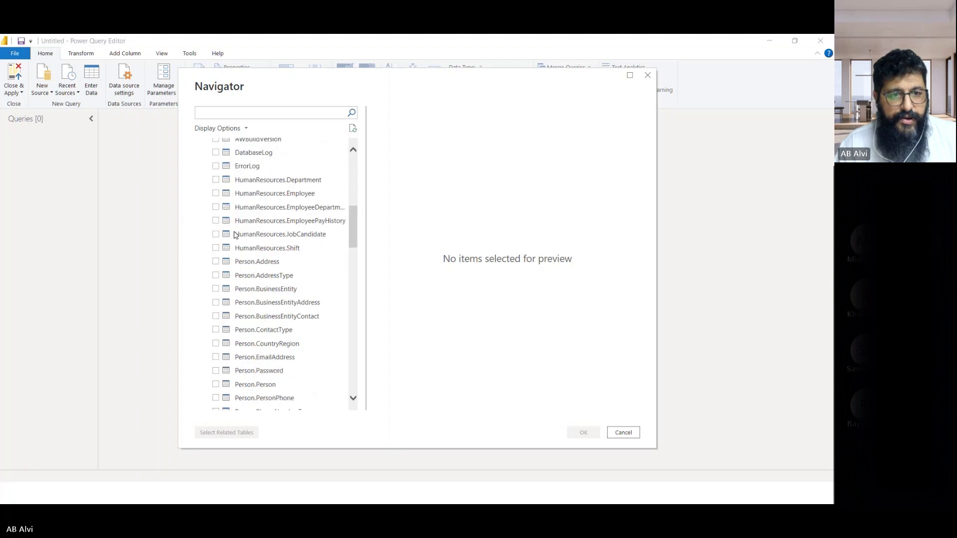
Select the Production.Product, Production.ProductCategory and Production.ProductSubcategory tables for import in the Navigator.
scroll(237, 283, "down", 6)
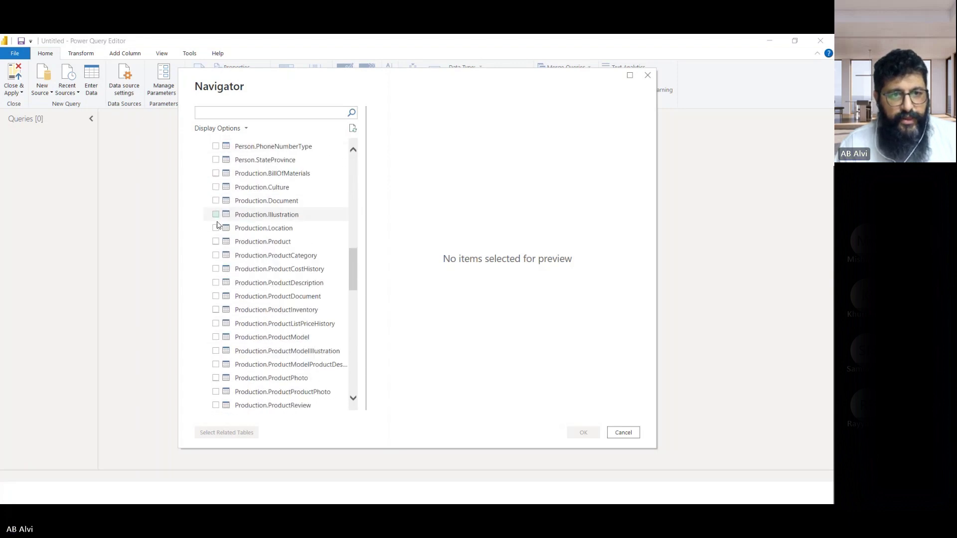
left_click(216, 241)
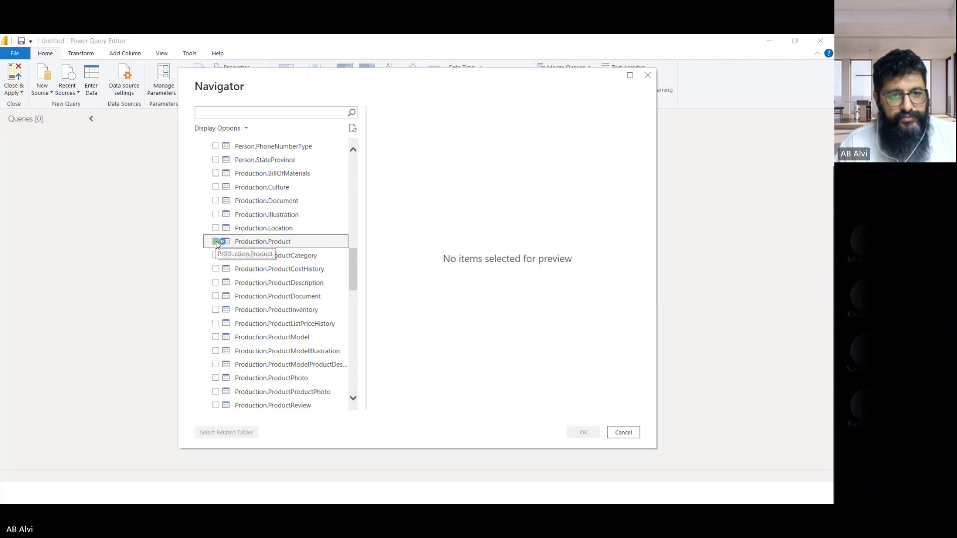
left_click(215, 256)
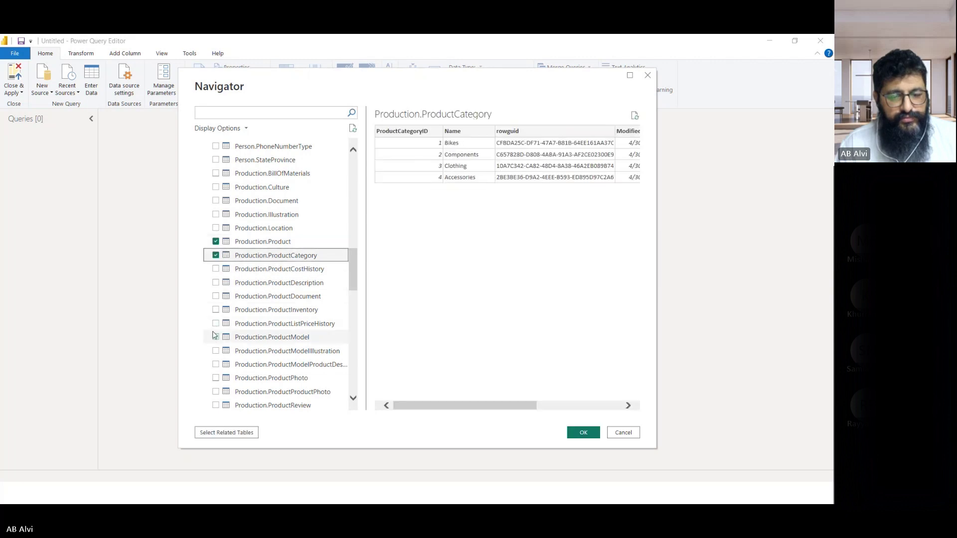
scroll(224, 342, "down", 1)
scroll(224, 342, "down", 1)
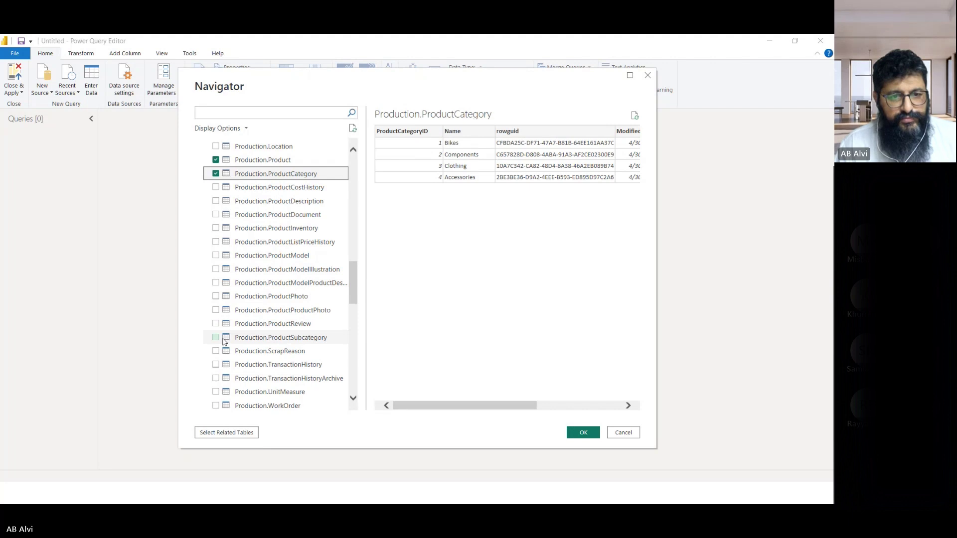
left_click(217, 337)
Add the Sales.Customer and Sales.SalesTerritory tables to the Navigator selection.
scroll(256, 285, "down", 7)
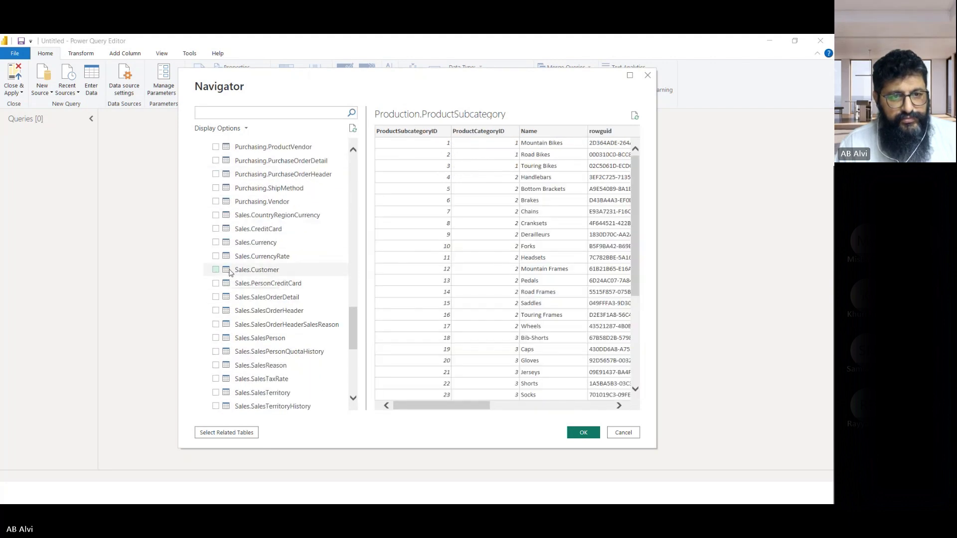
left_click(223, 298)
left_click(216, 271)
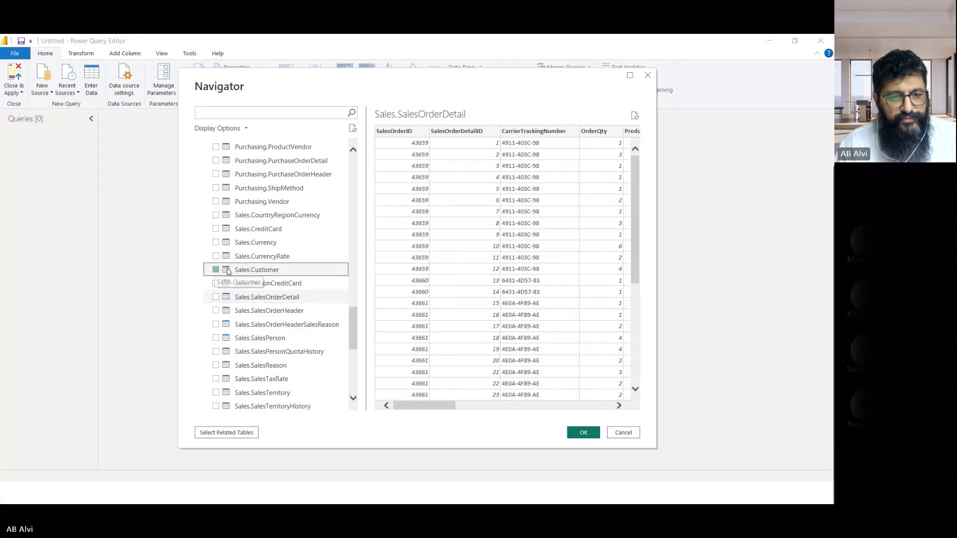
scroll(219, 310, "down", 2)
left_click(216, 311)
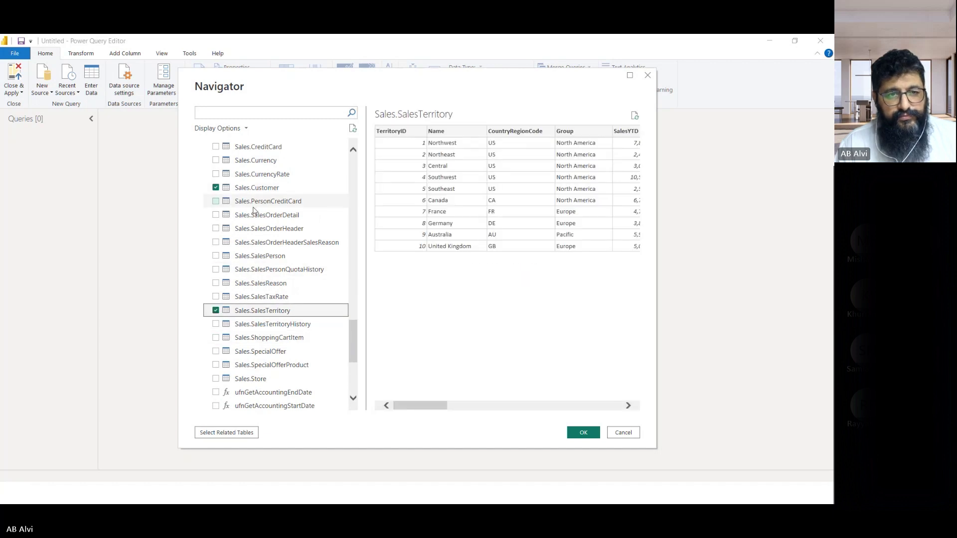
Add the Sales.SalesOrderDetail table to the selection and load all selected tables as queries.
scroll(253, 209, "up", 12)
scroll(253, 210, "up", 3)
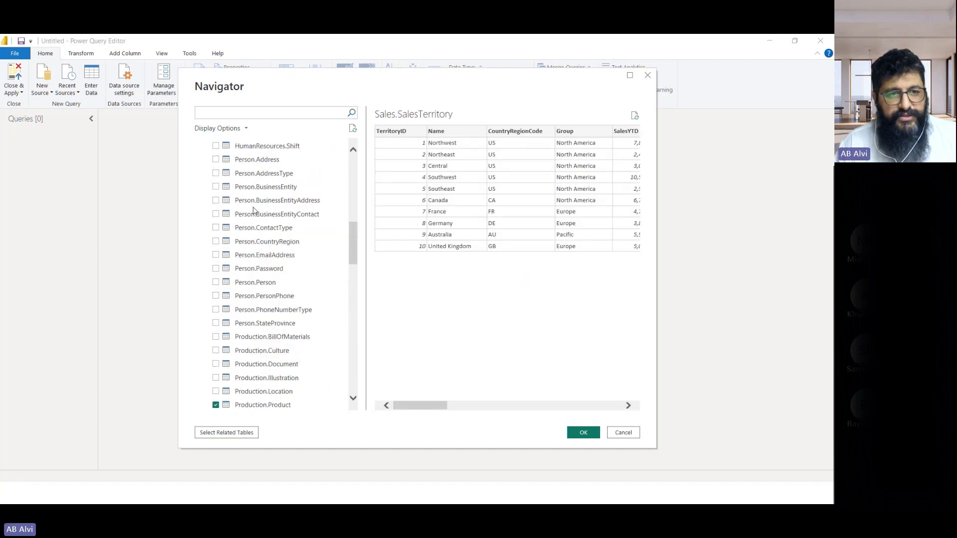
scroll(254, 210, "down", 9)
scroll(253, 209, "down", 10)
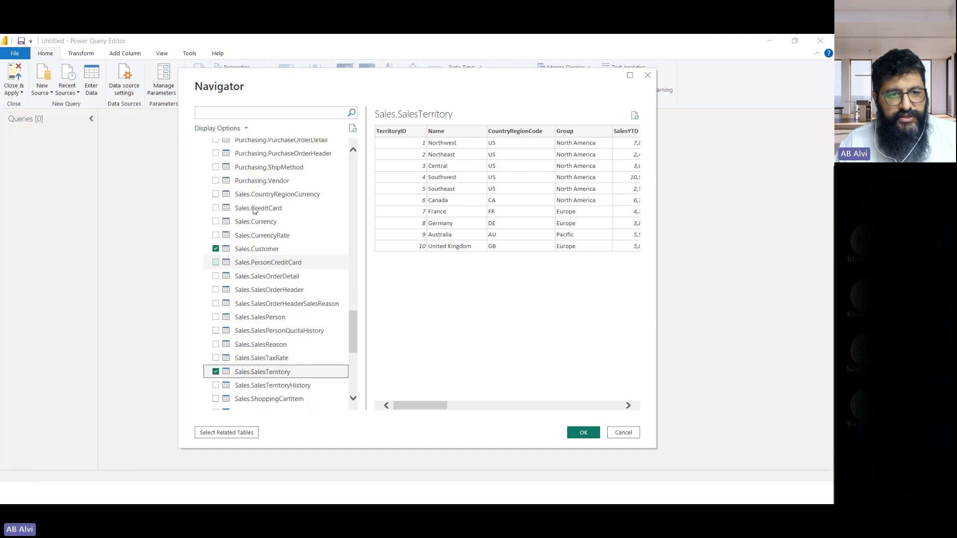
scroll(254, 213, "up", 2)
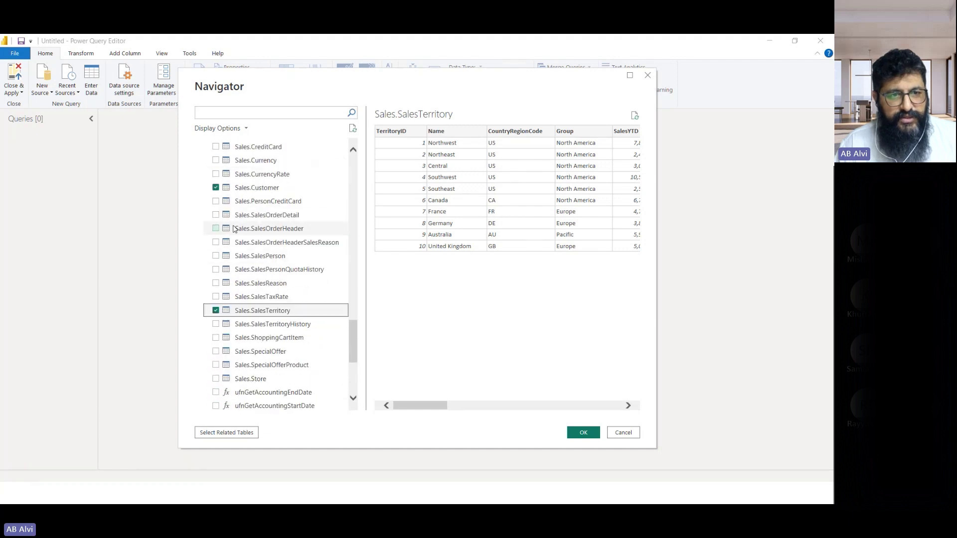
left_click(216, 215)
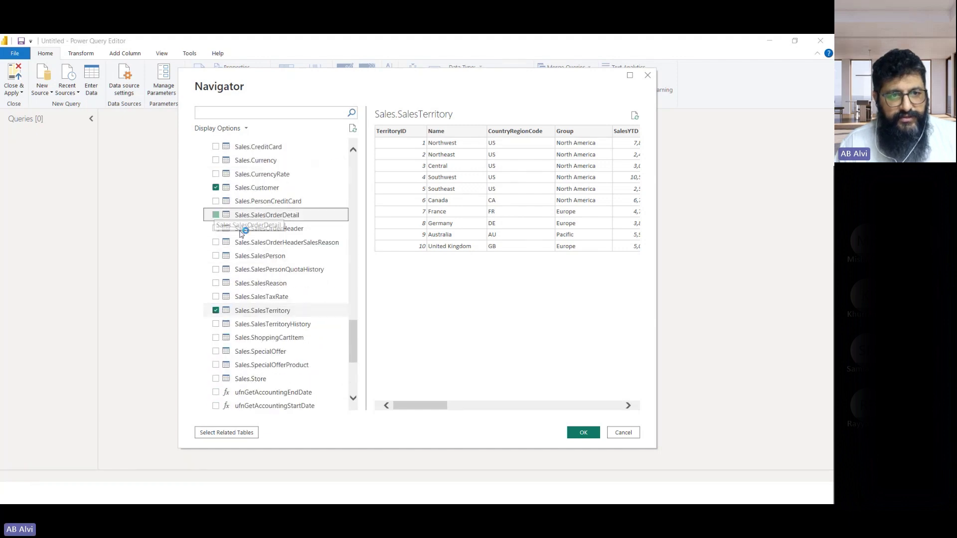
left_click(584, 433)
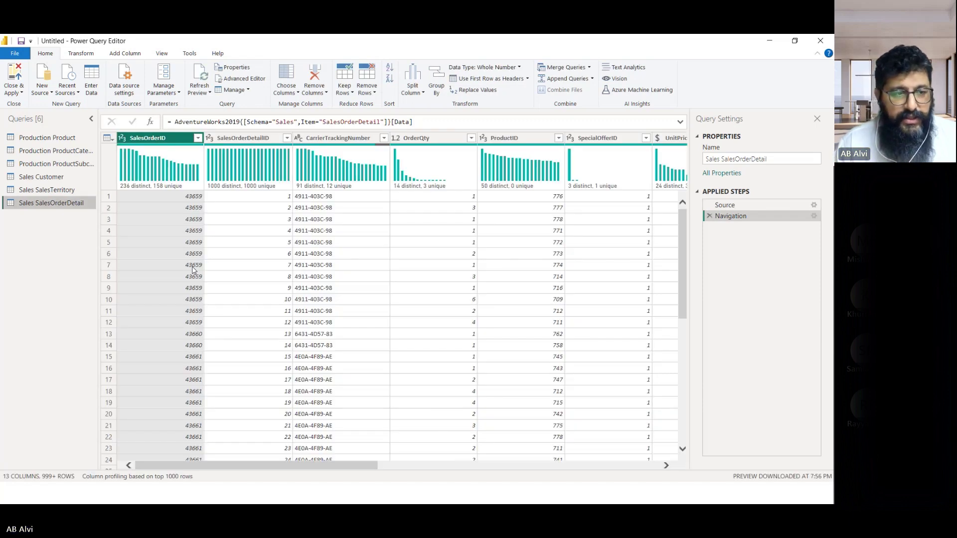
Preview the loaded queries in turn, from Production Product through Sales SalesOrderDetail.
left_click(22, 137)
left_click(34, 151)
left_click(34, 163)
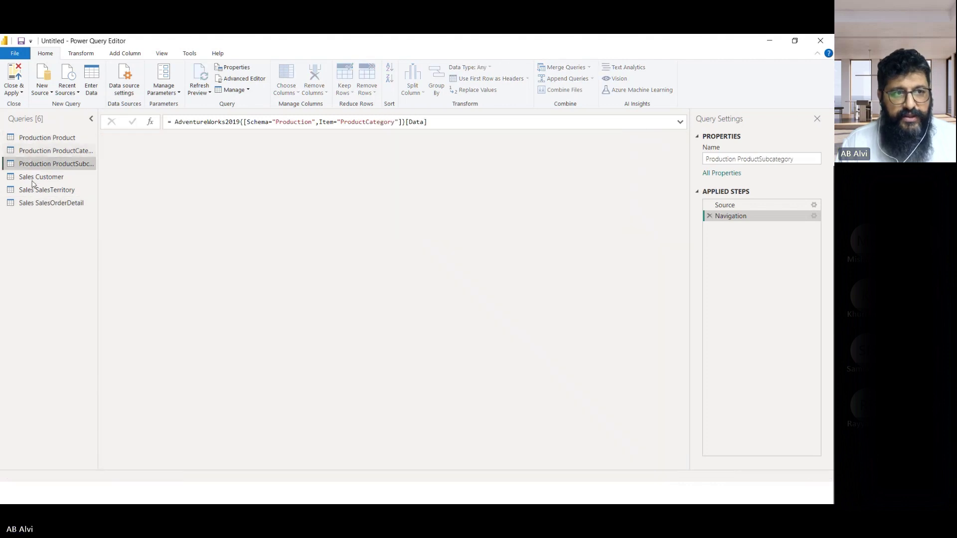
left_click(33, 190)
left_click(35, 203)
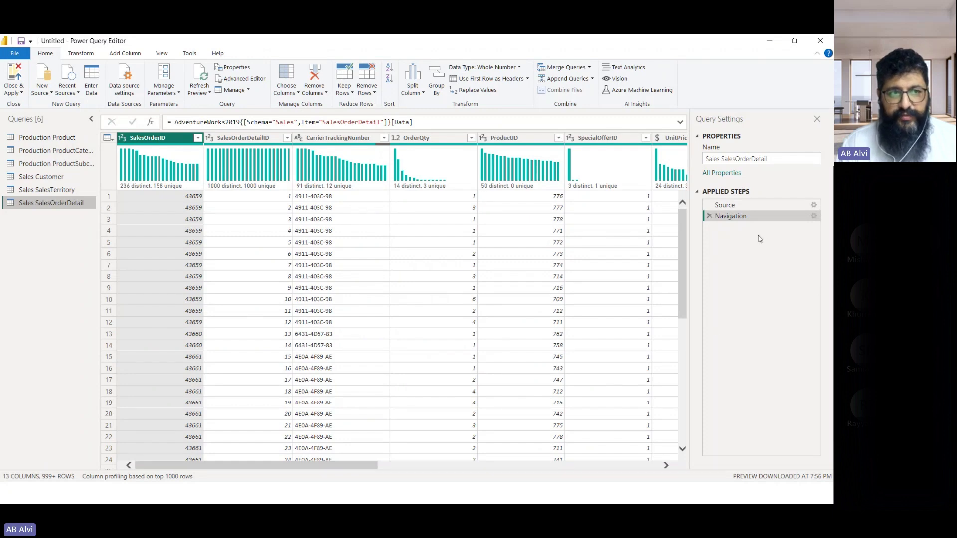
Examine the formula of the Source step in the Production Product query, marking its function and server name on screen.
left_click(47, 138)
left_click(725, 205)
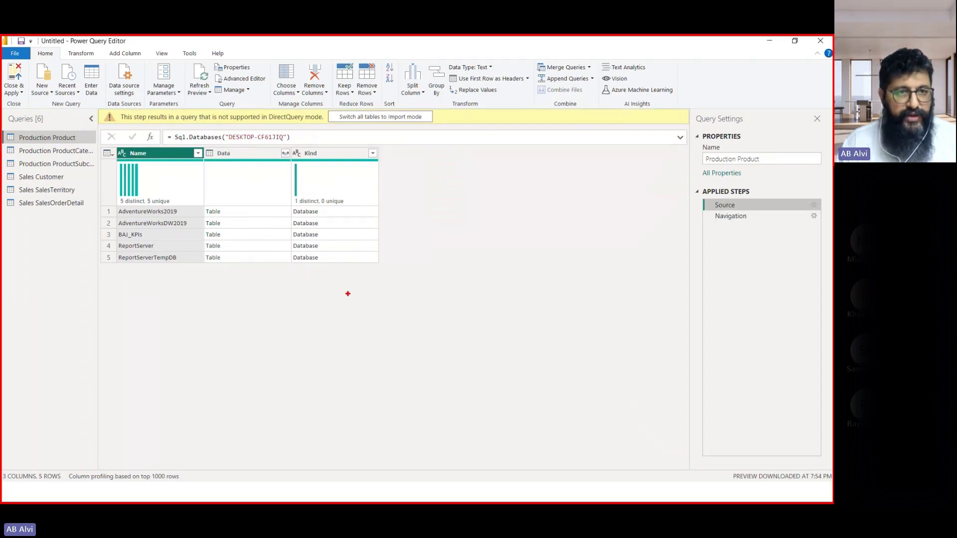
mouse_move(148, 127)
left_mouse_down()
mouse_move(273, 156)
mouse_move(301, 146)
left_mouse_up()
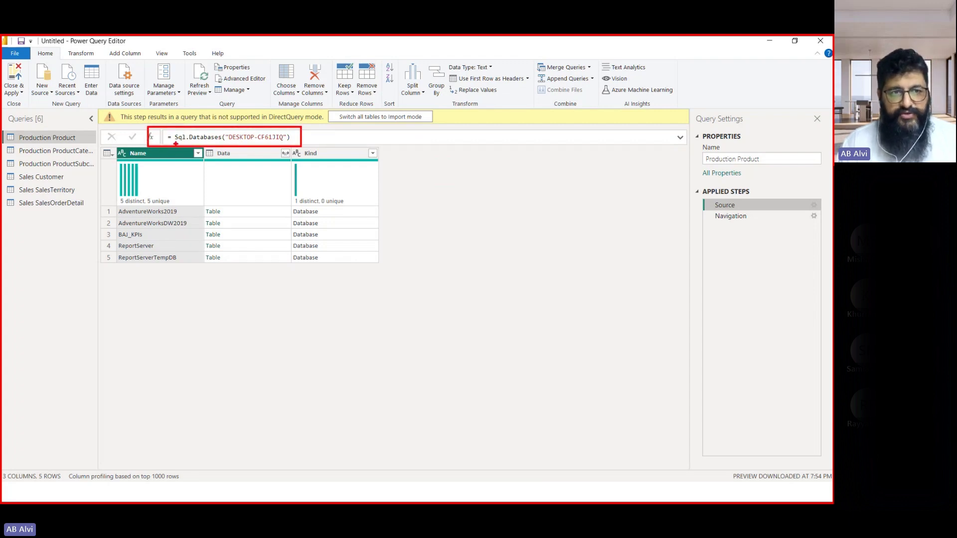
left_click_drag(175, 142, 278, 142)
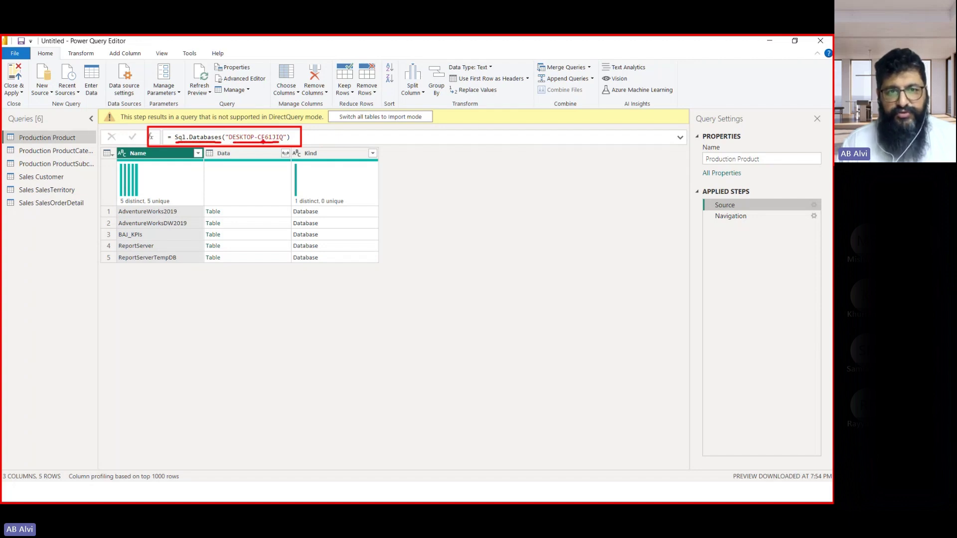
key("Escape")
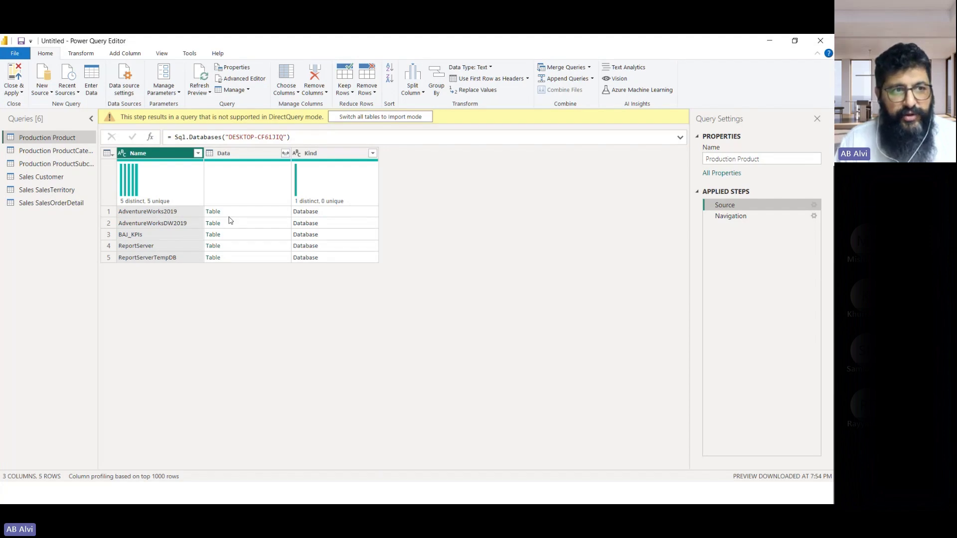
Close and apply the queries, and return to the Power BI Desktop report window.
left_click(14, 76)
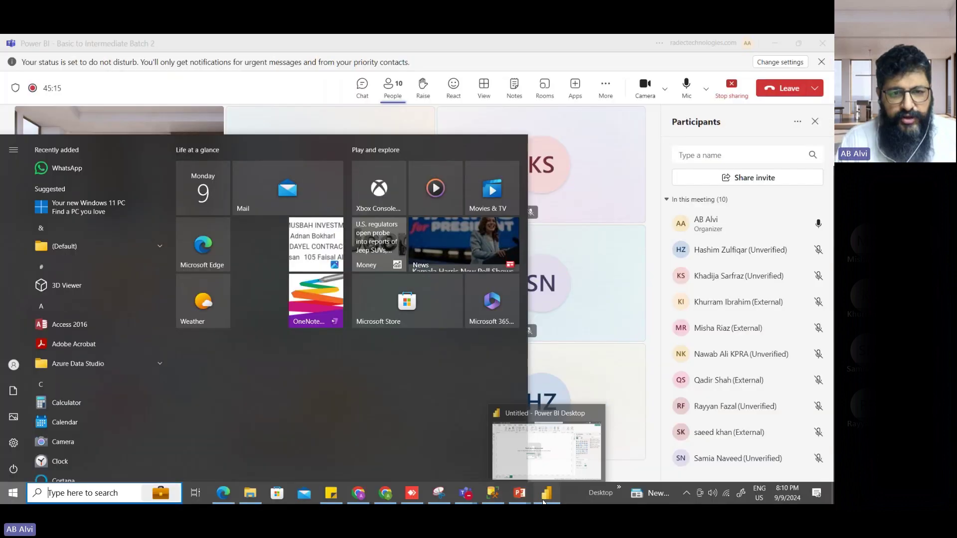
left_click(543, 501)
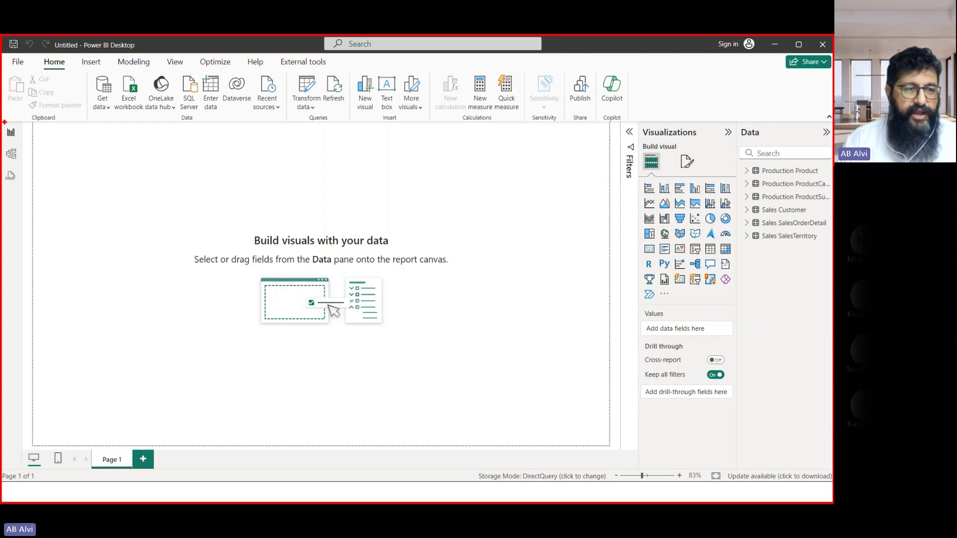
left_click_drag(3, 122, 21, 196)
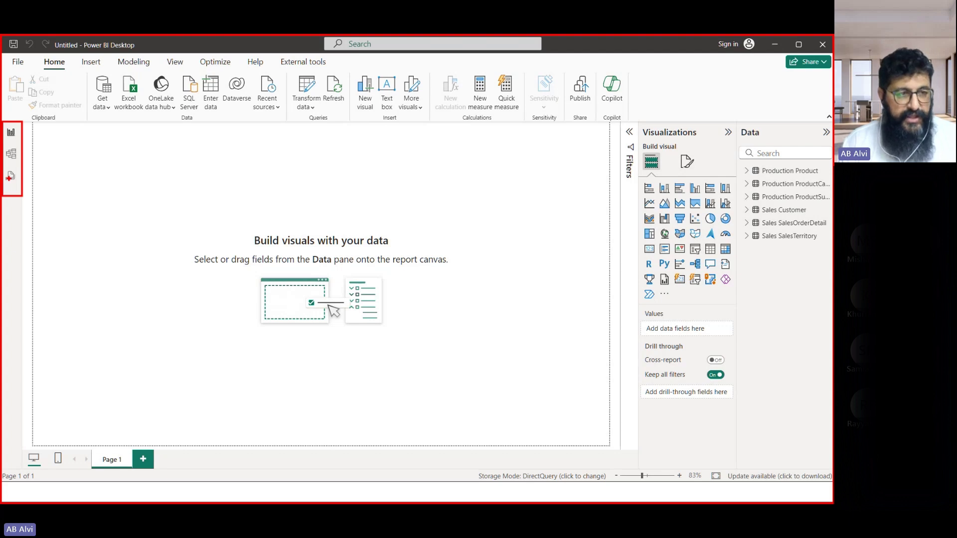
key("Escape")
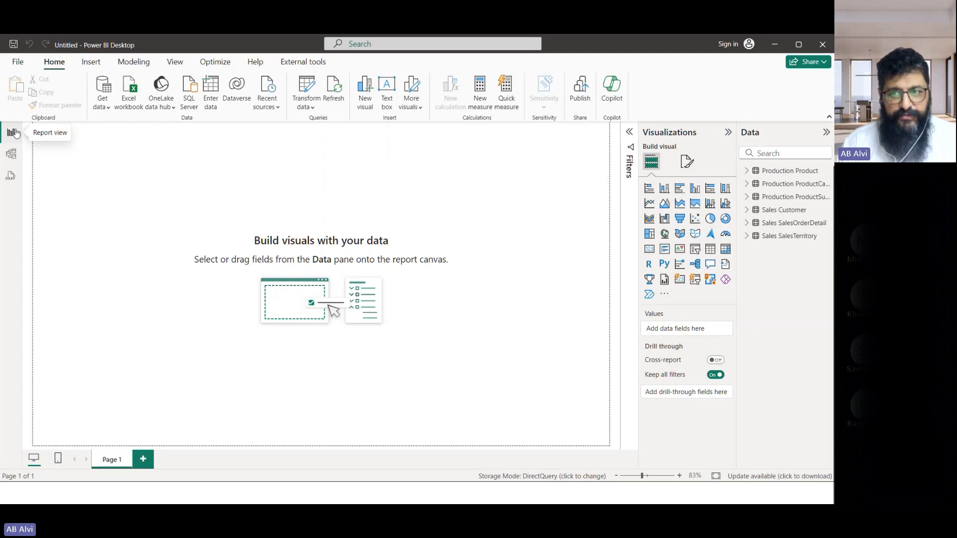
Open the model view and arrange the SalesTerritory, Customer and SalesOrderDetail tables in a row below the Production tables.
left_click(11, 158)
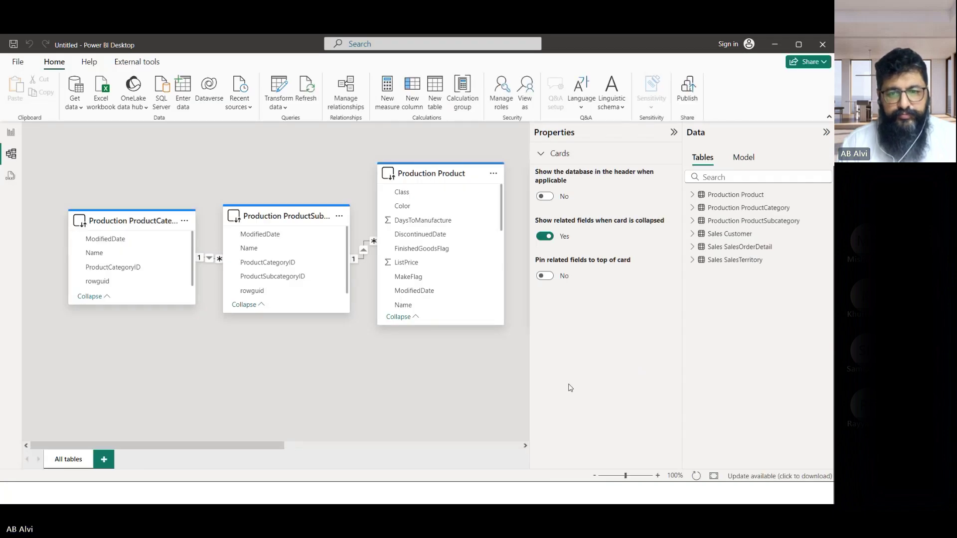
left_click_drag(626, 478, 616, 476)
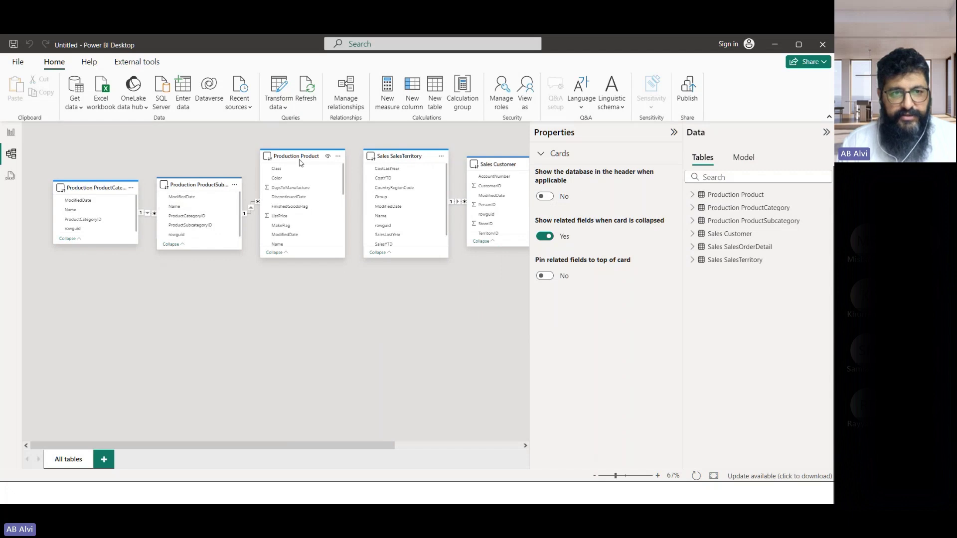
left_click_drag(305, 160, 293, 192)
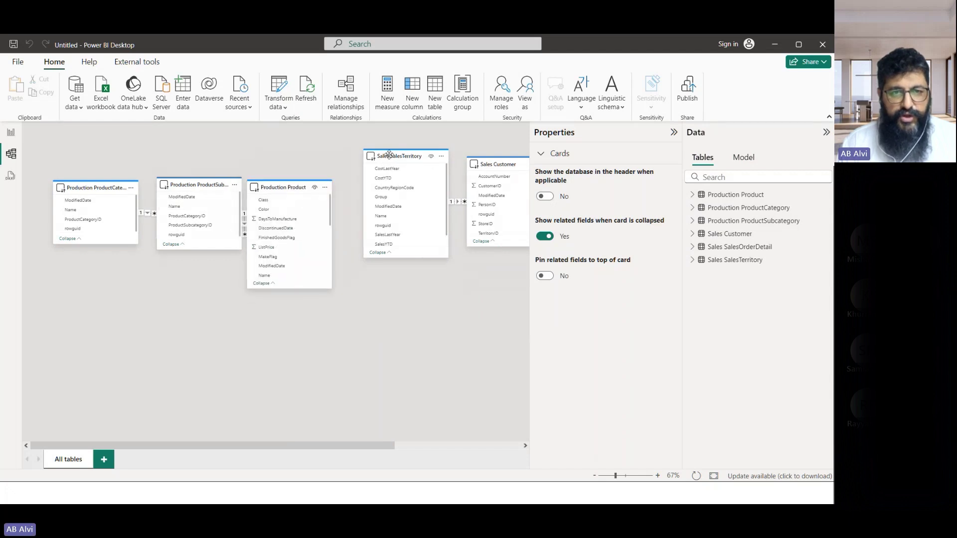
left_click_drag(386, 157, 122, 337)
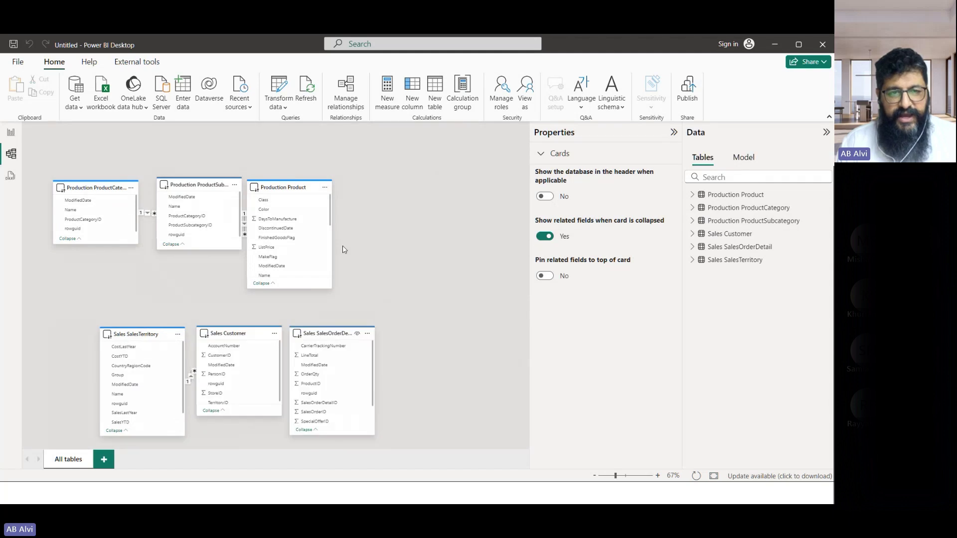
Examine the storage mode options in the Production Product table's advanced properties without changing the mode.
mouse_move(286, 184)
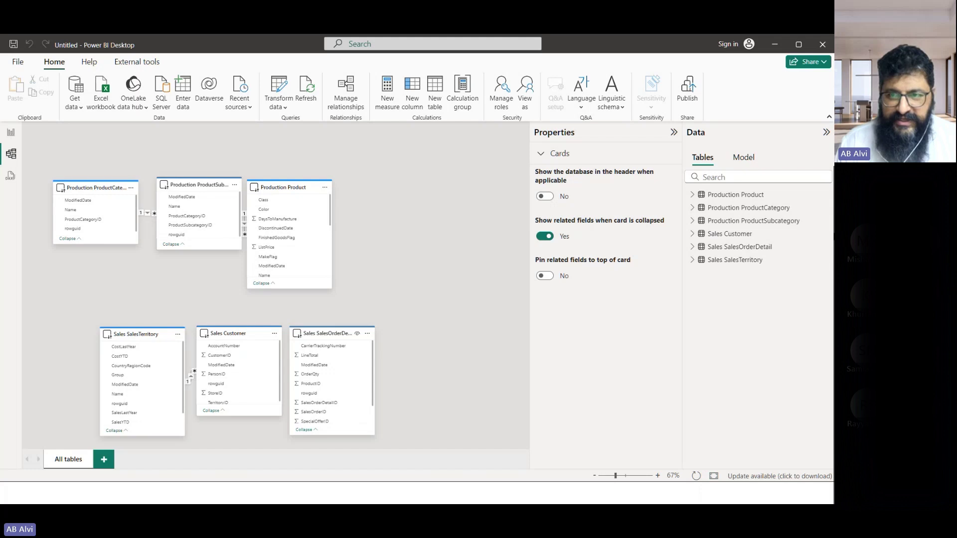
left_click(743, 198)
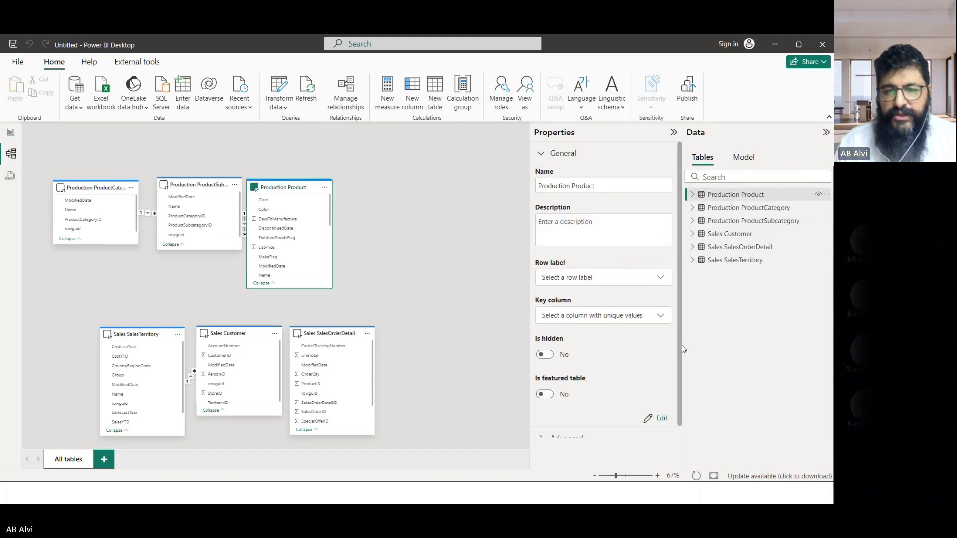
scroll(682, 205, "down", 1)
left_click(543, 429)
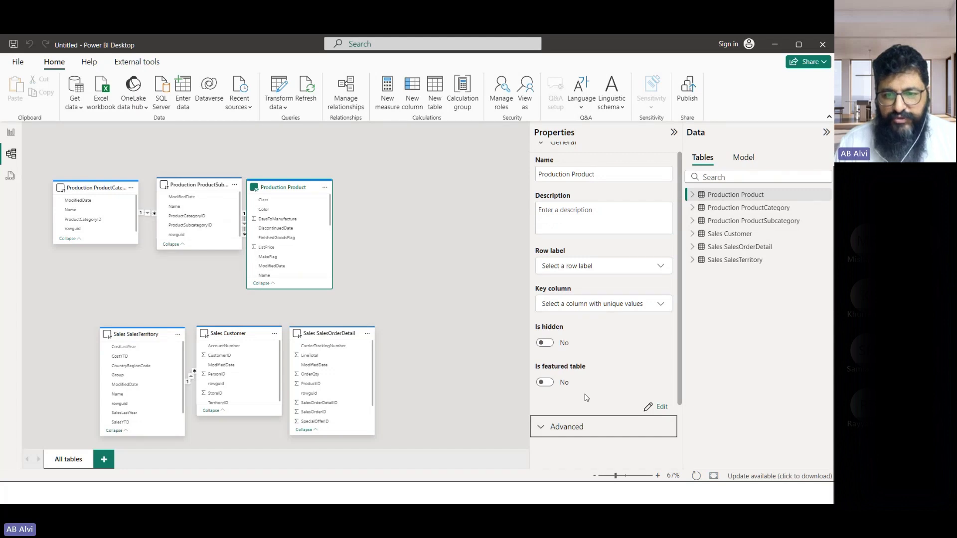
key("ctrl+2")
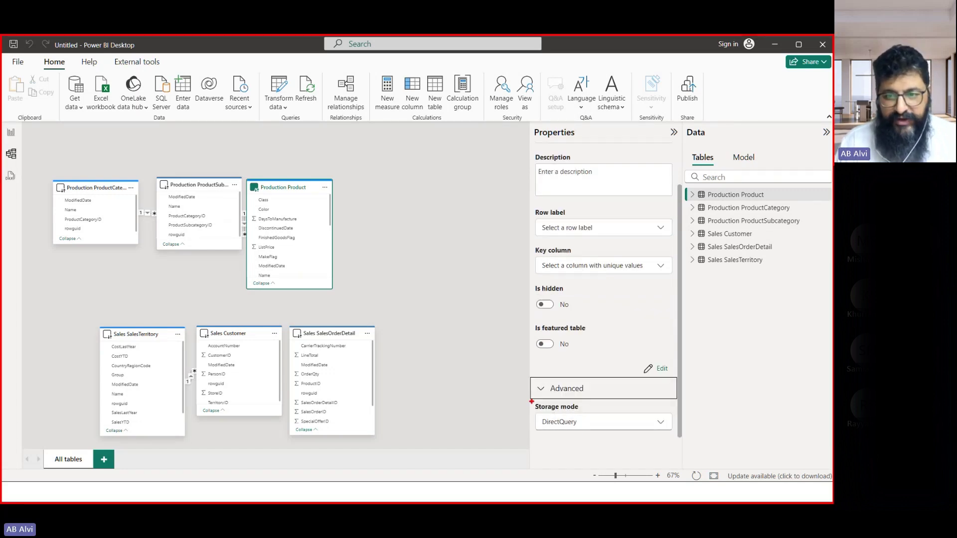
left_click_drag(532, 401, 679, 452)
key("Escape")
left_click(661, 423)
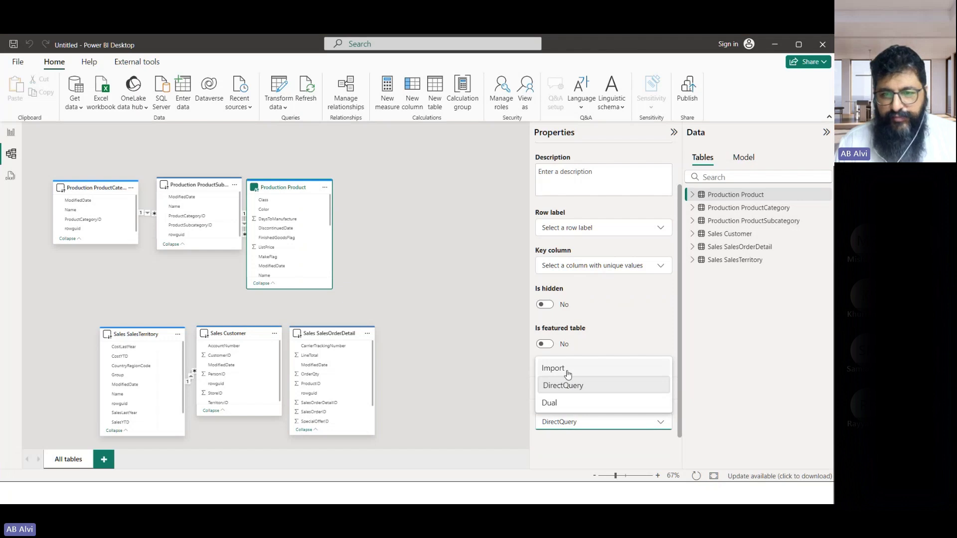
left_click(734, 428)
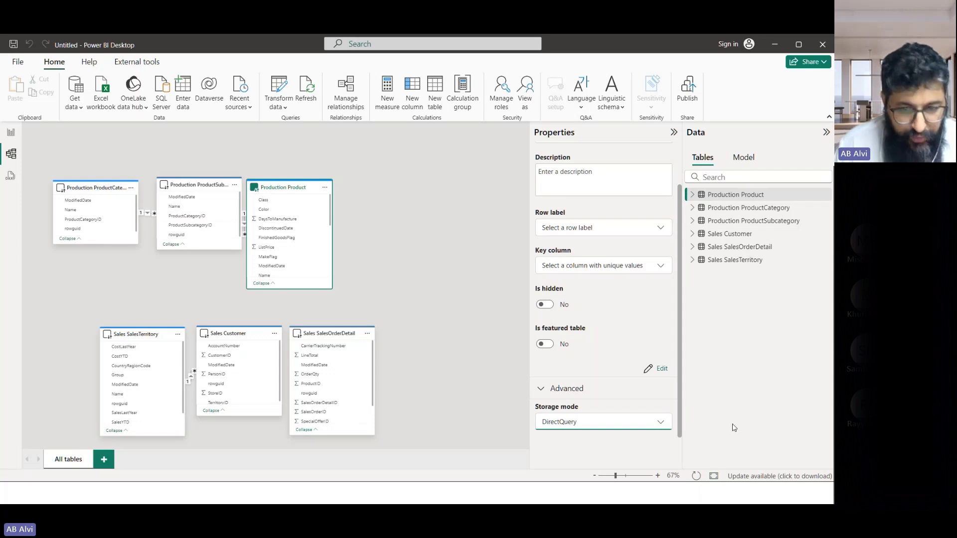
Switch to the running PowerPoint slide show about Import, DirectQuery and Dual storage modes.
key("super")
mouse_move(520, 493)
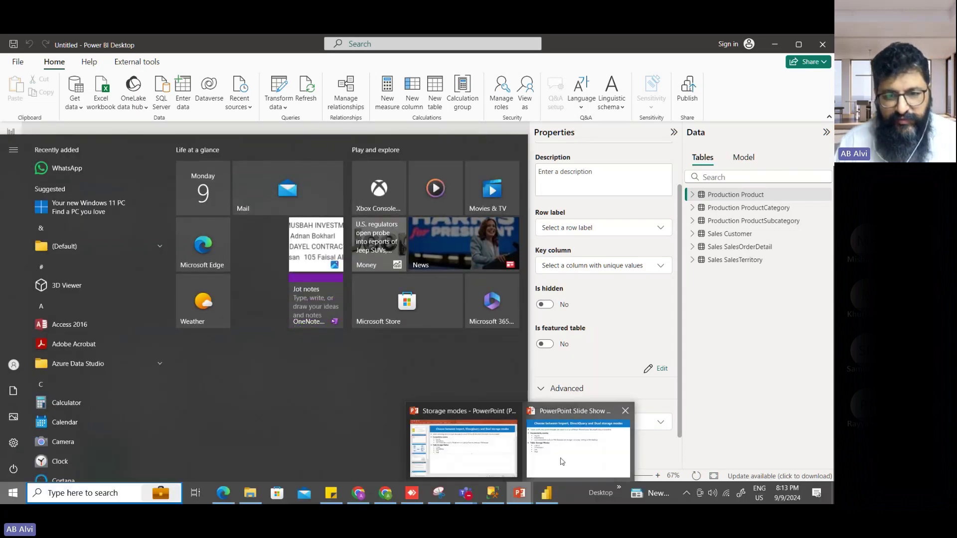
left_click(562, 462)
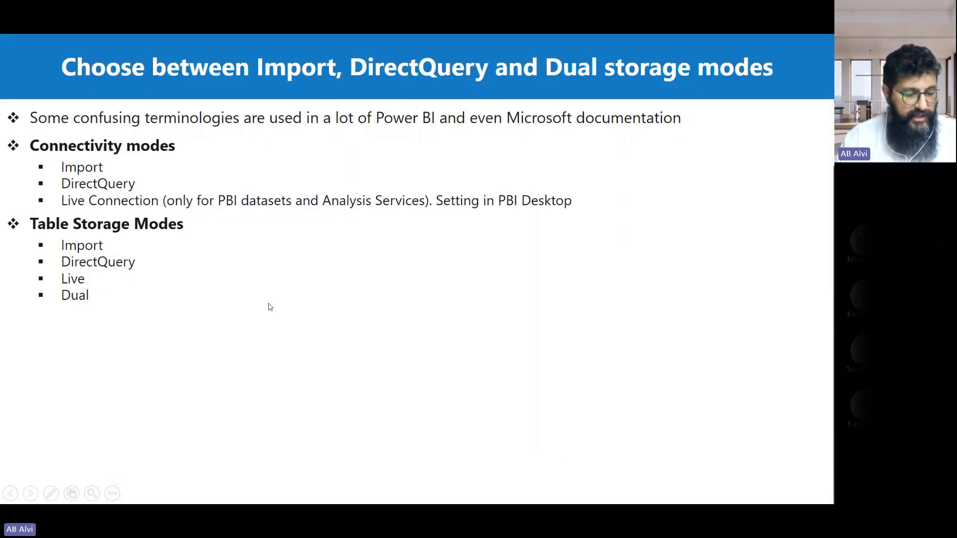
Tick and underline Import, cross out the other connectivity modes, and draw an arrow down to Table Storage Modes.
key("ctrl+p")
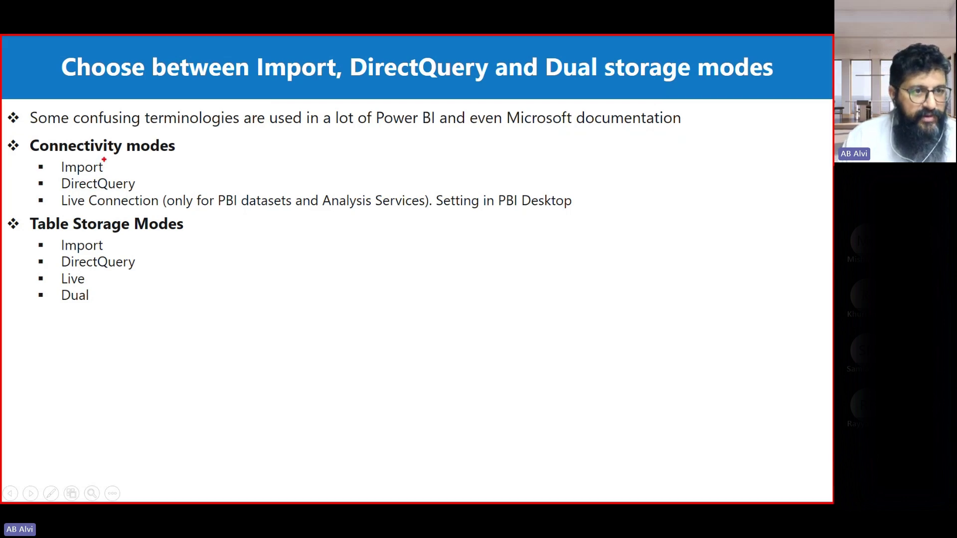
left_click_drag(104, 160, 130, 148)
mouse_move(61, 172)
left_mouse_down()
mouse_move(110, 175)
mouse_move(76, 183)
mouse_move(114, 209)
mouse_move(78, 205)
left_mouse_up()
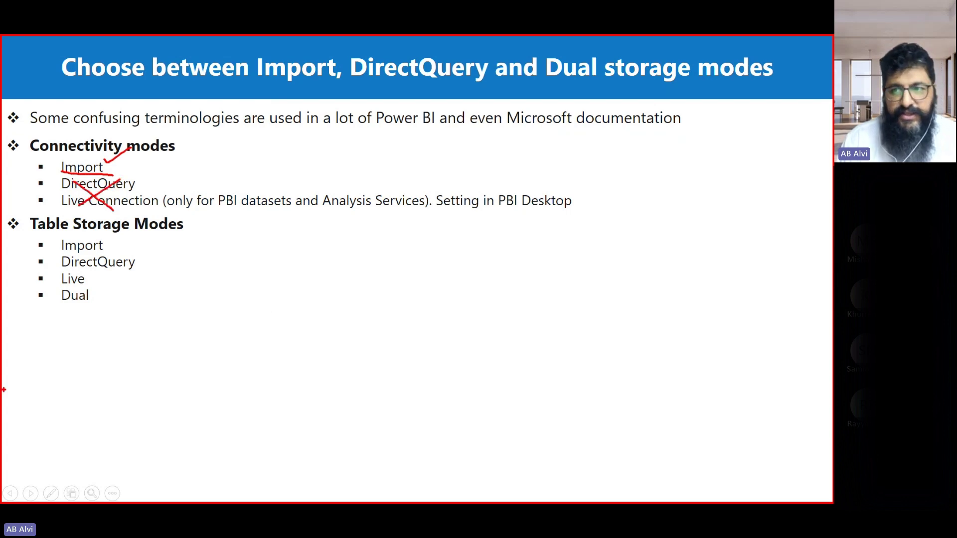
mouse_move(169, 162)
left_mouse_down()
mouse_move(198, 232)
mouse_move(210, 230)
left_mouse_up()
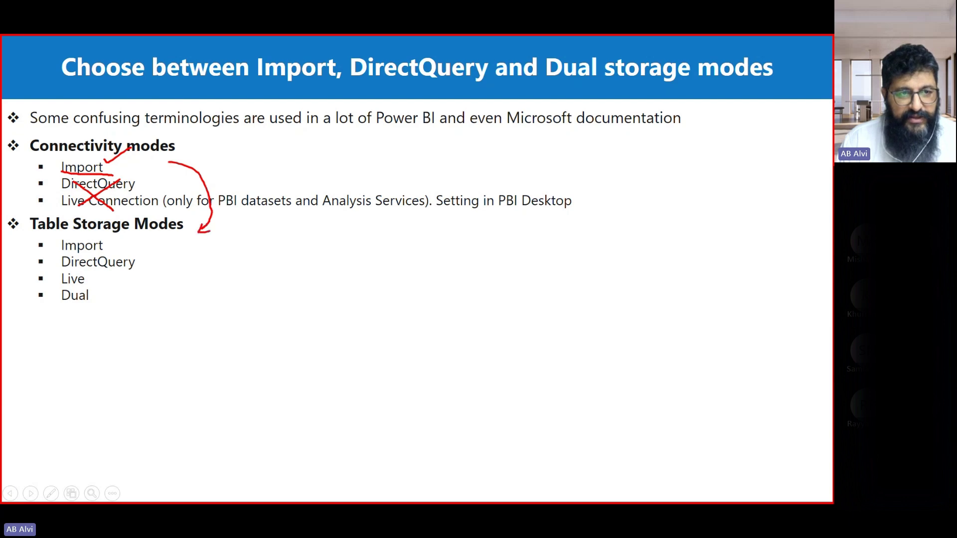
Bracket the connectivity modes and label them PQ, and bracket the table storage modes with a handwritten label.
mouse_move(200, 138)
left_mouse_down()
mouse_move(223, 138)
mouse_move(218, 211)
left_mouse_up()
mouse_move(234, 149)
left_mouse_down()
mouse_move(235, 166)
mouse_move(240, 141)
mouse_move(238, 157)
mouse_move(255, 163)
mouse_move(276, 144)
mouse_move(278, 173)
left_mouse_up()
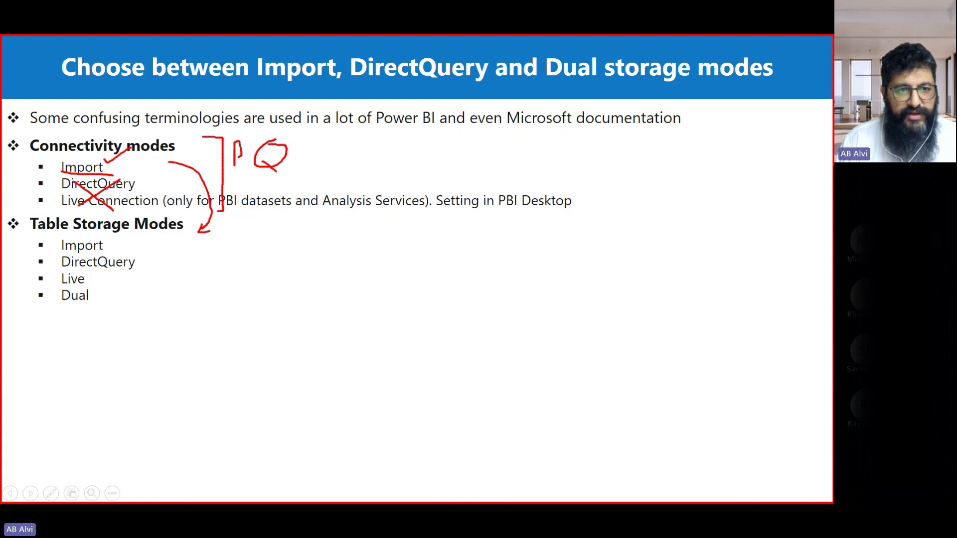
mouse_move(230, 216)
left_mouse_down()
mouse_move(251, 243)
mouse_move(256, 314)
mouse_move(232, 319)
left_mouse_up()
mouse_move(285, 240)
left_mouse_down()
mouse_move(284, 273)
mouse_move(284, 257)
left_mouse_up()
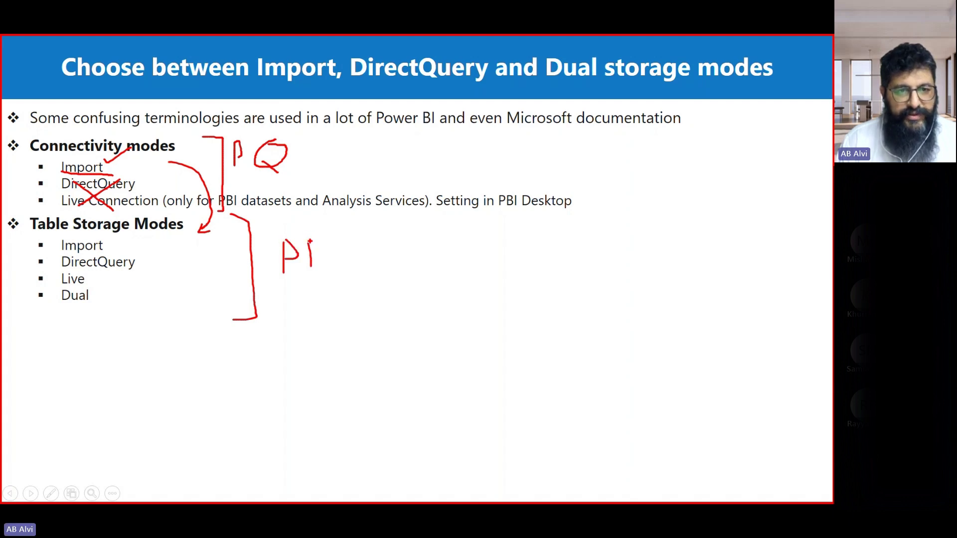